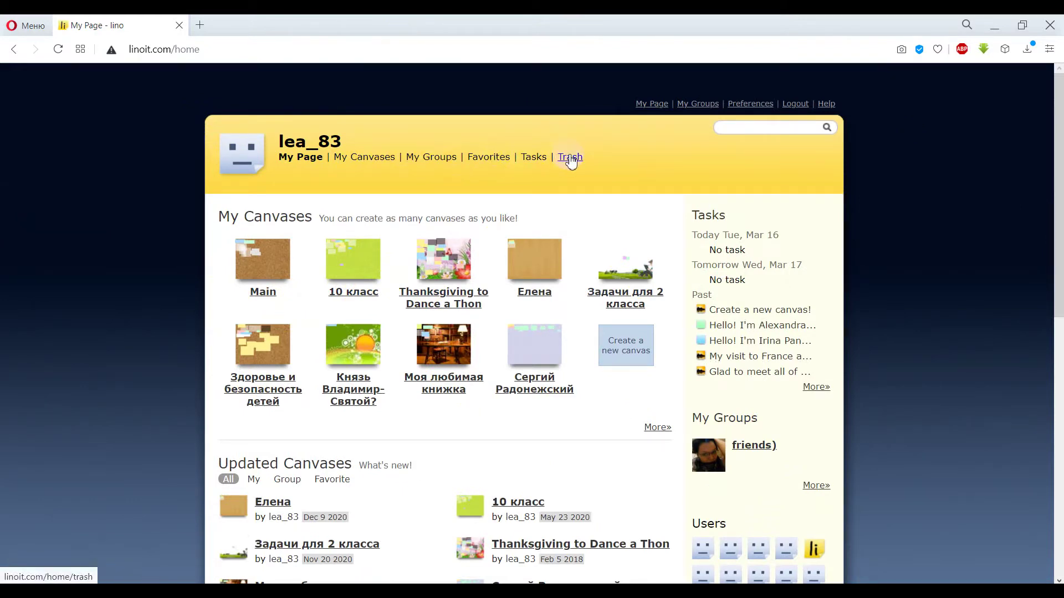
Review the My Page overview, then look through the full list of existing canvases in My Canvases
scroll(1053, 171, "down", 4)
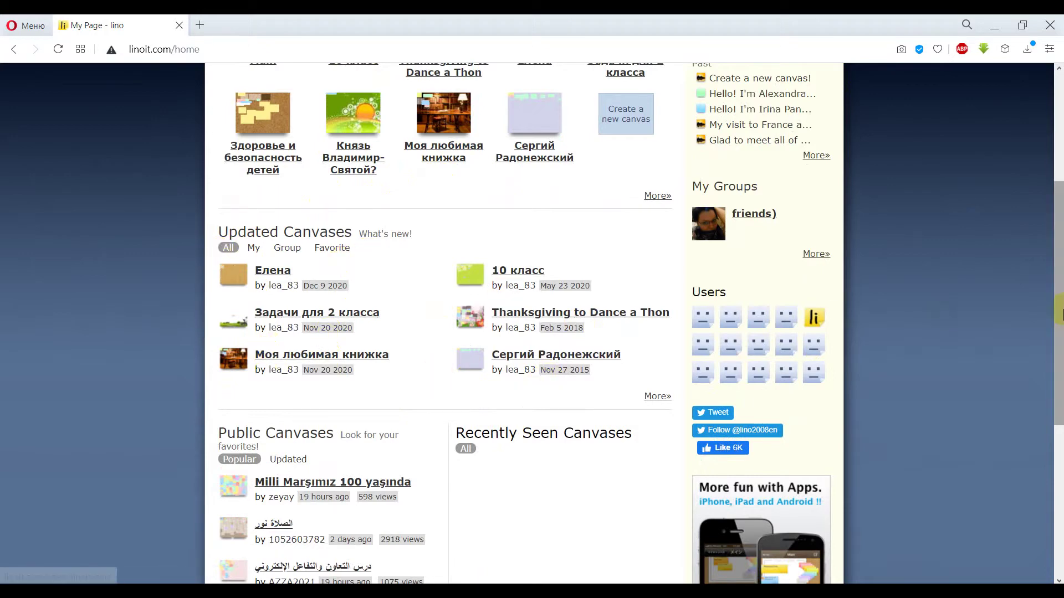
scroll(267, 442, "down", 3)
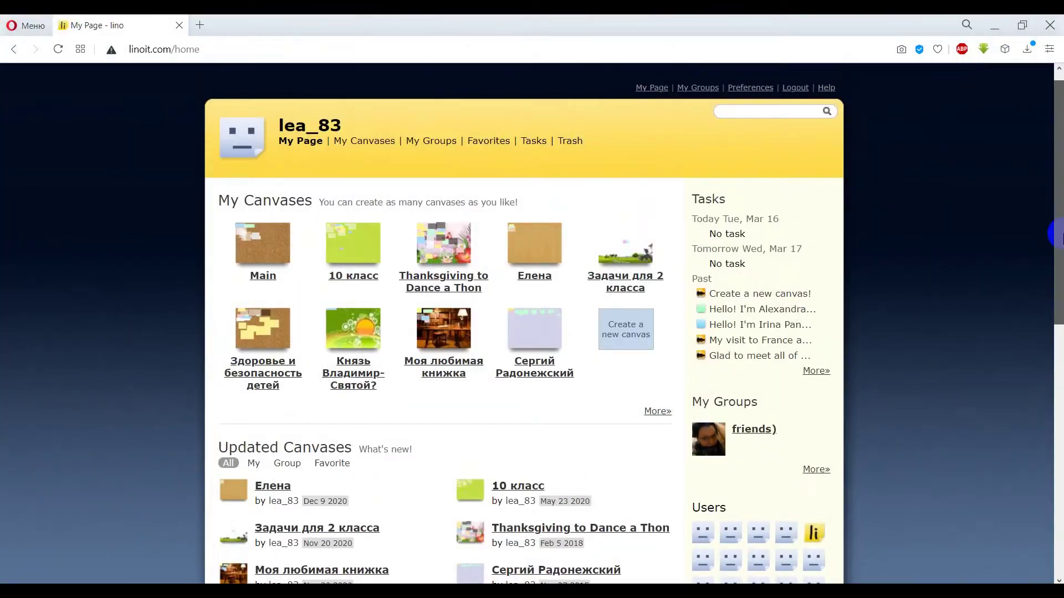
scroll(1055, 228, "up", 1)
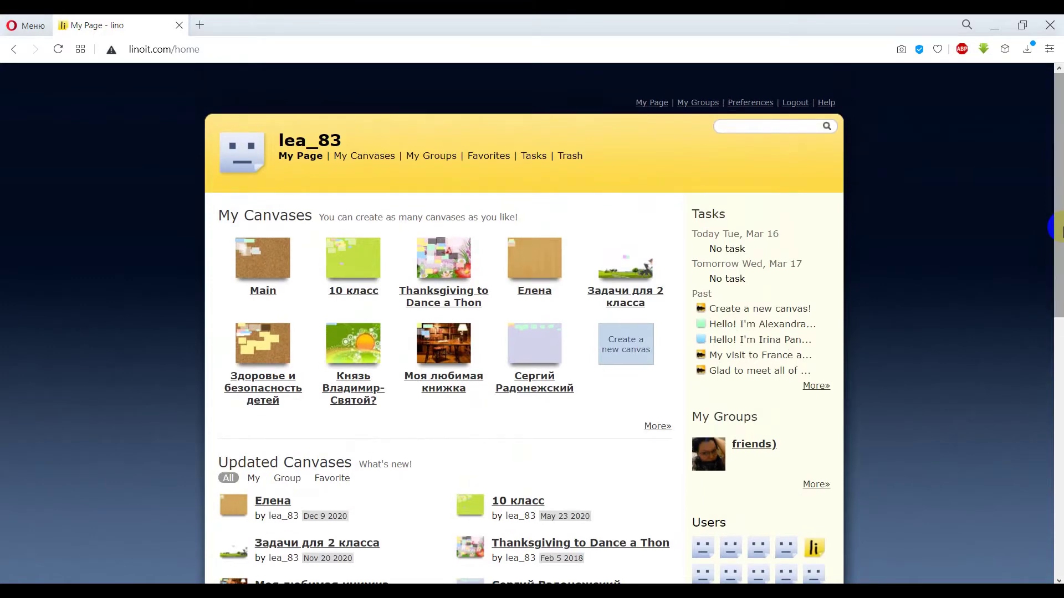
left_click(361, 161)
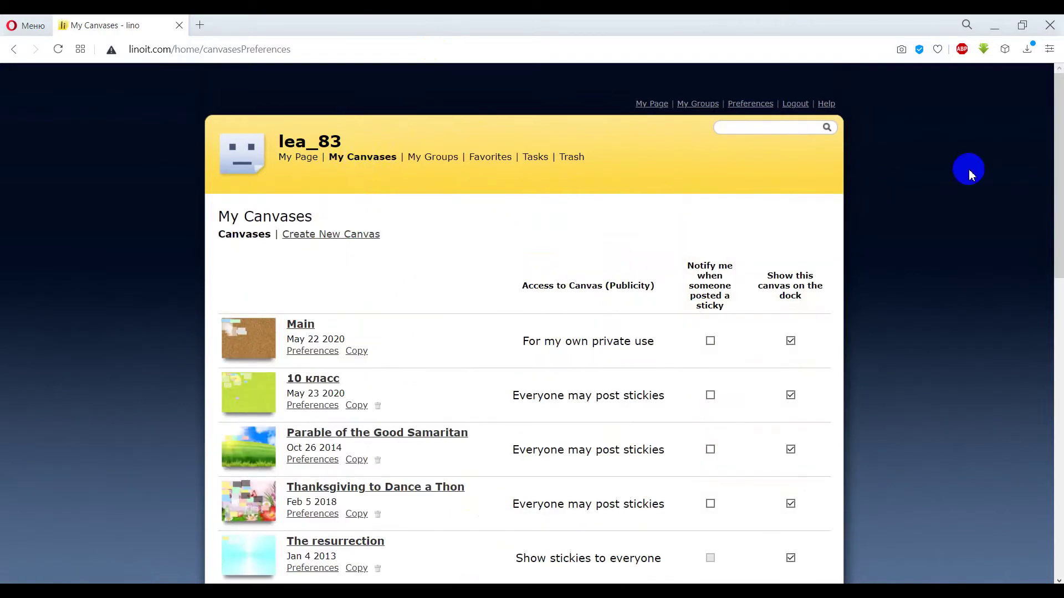
left_click_drag(1059, 167, 1058, 455)
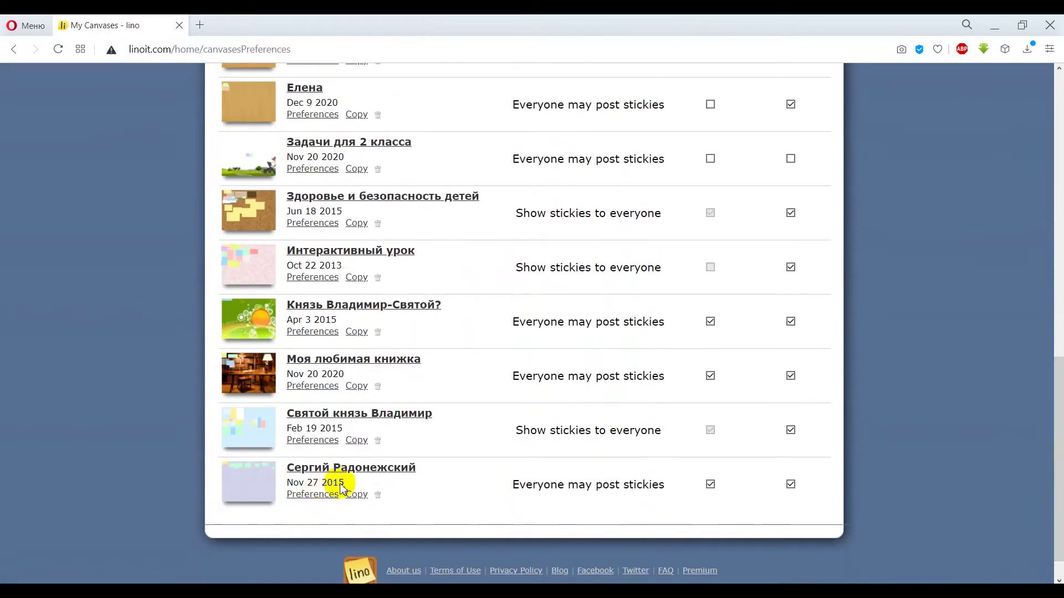
left_click_drag(1059, 471, 1060, 123)
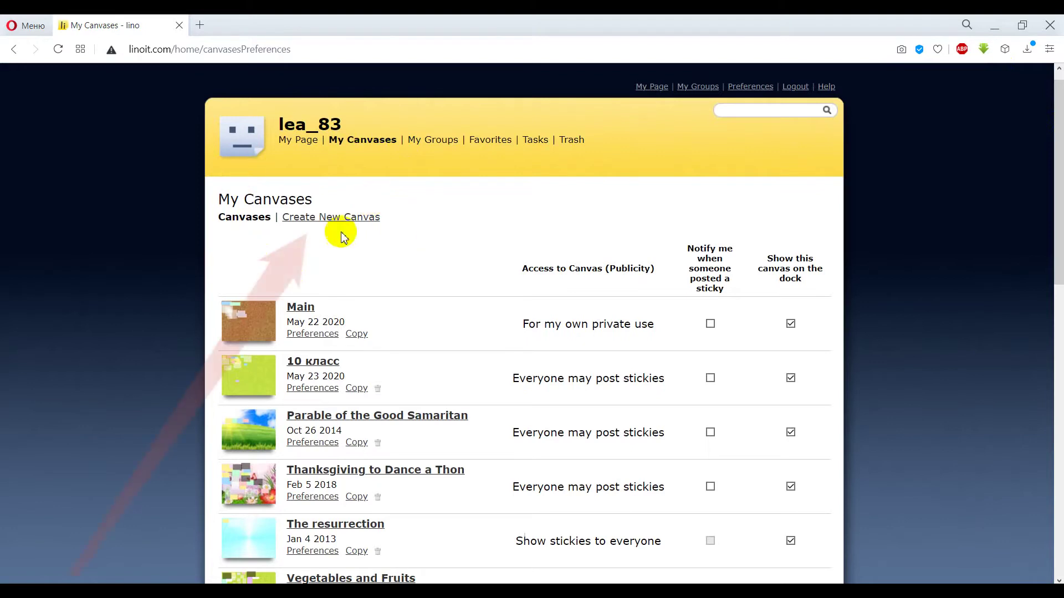
Start a new canvas and name it Математика 3 класс
left_click(313, 219)
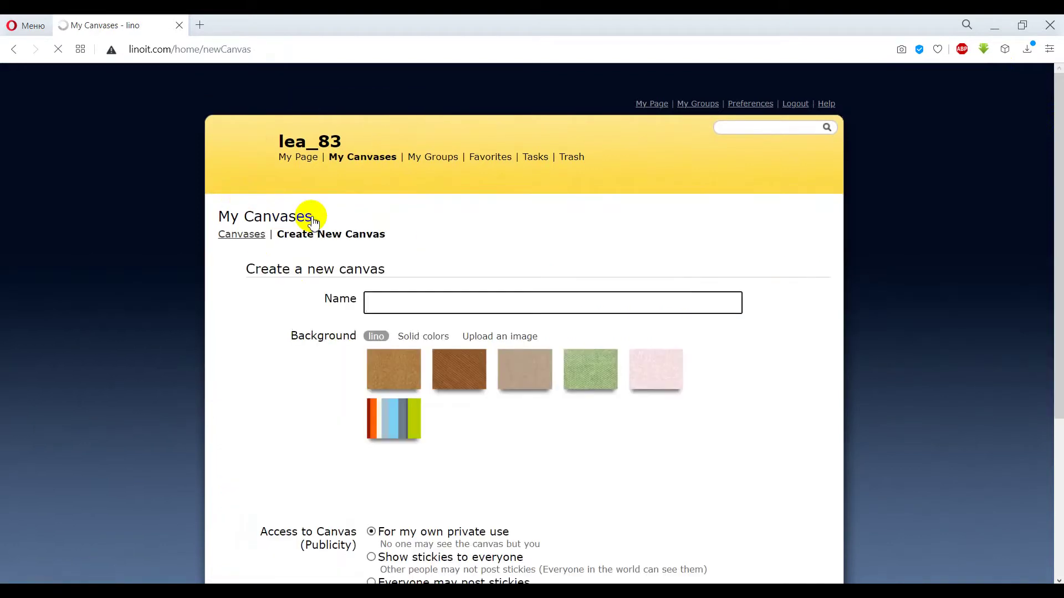
left_click(391, 307)
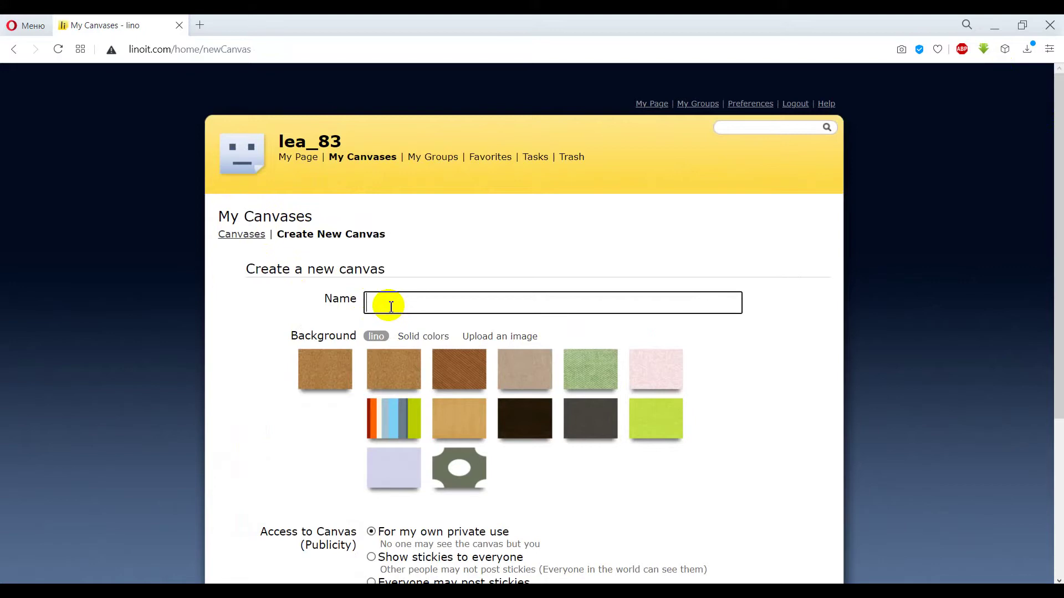
type("Математика 3 класс")
scroll(470, 570, "down", 2)
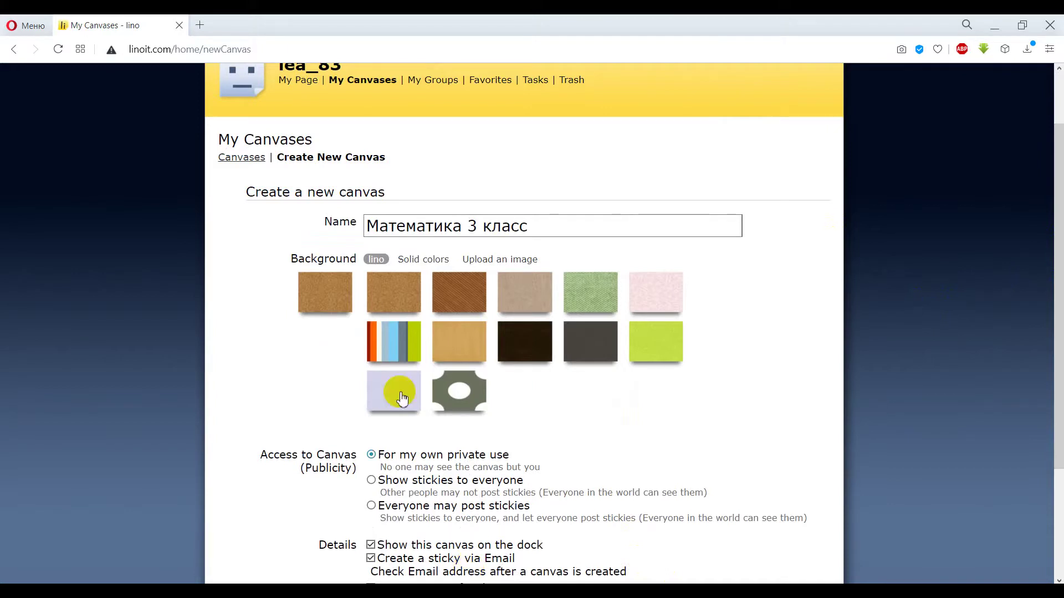
left_click_drag(367, 225, 541, 227)
left_click(543, 232)
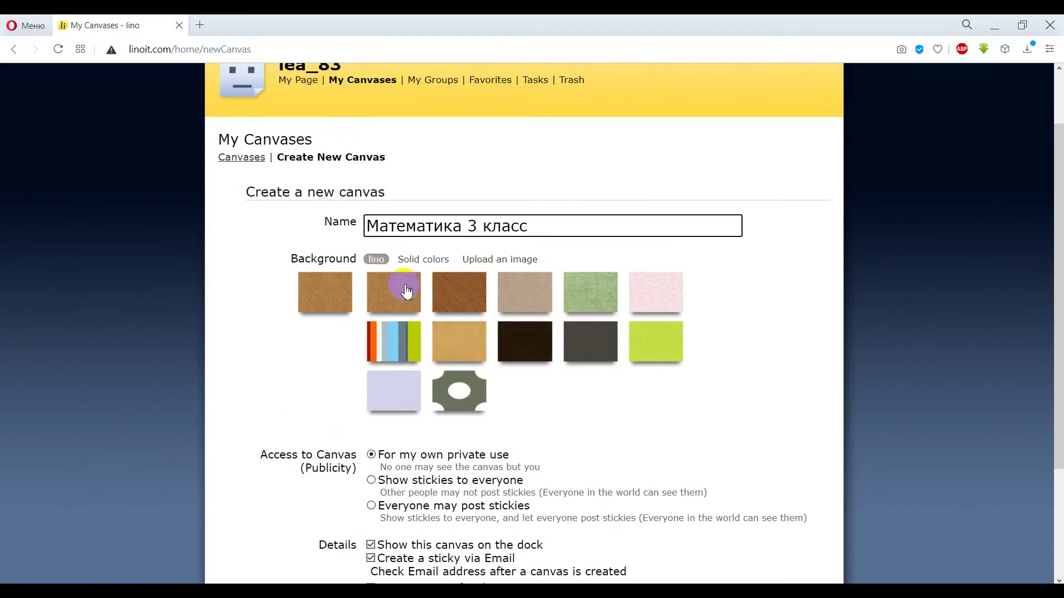
Upload the picture 0015-006-.jpg as the canvas background and fit it to the canvas size
left_click(416, 264)
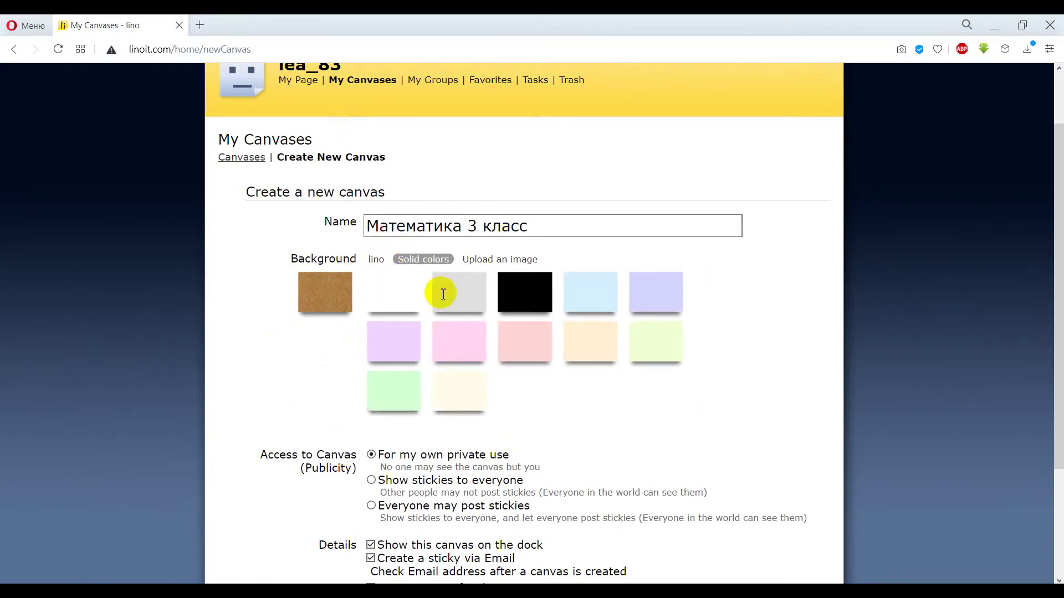
left_click(483, 260)
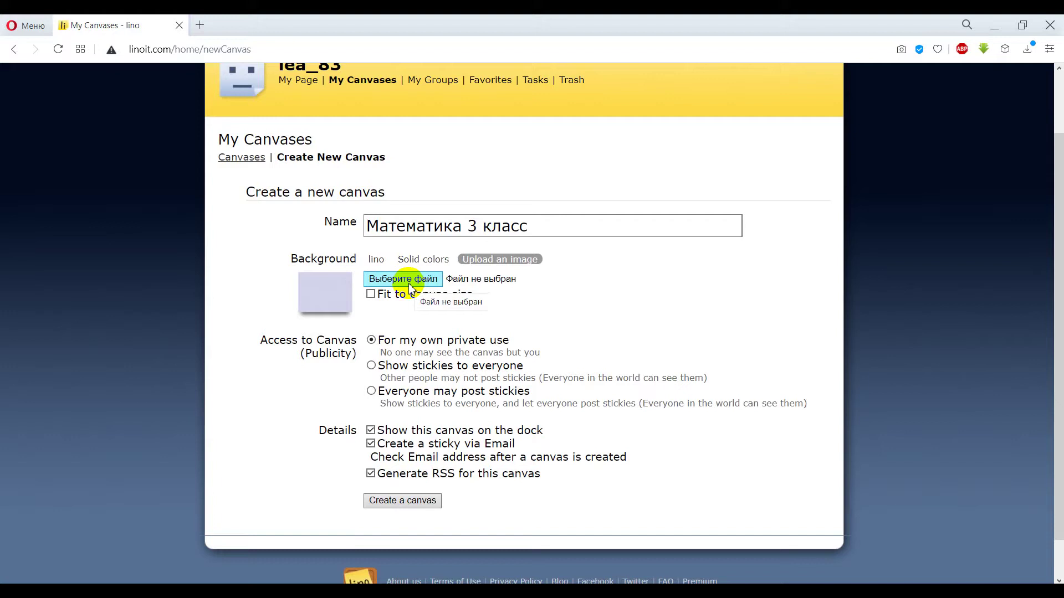
left_click(411, 288)
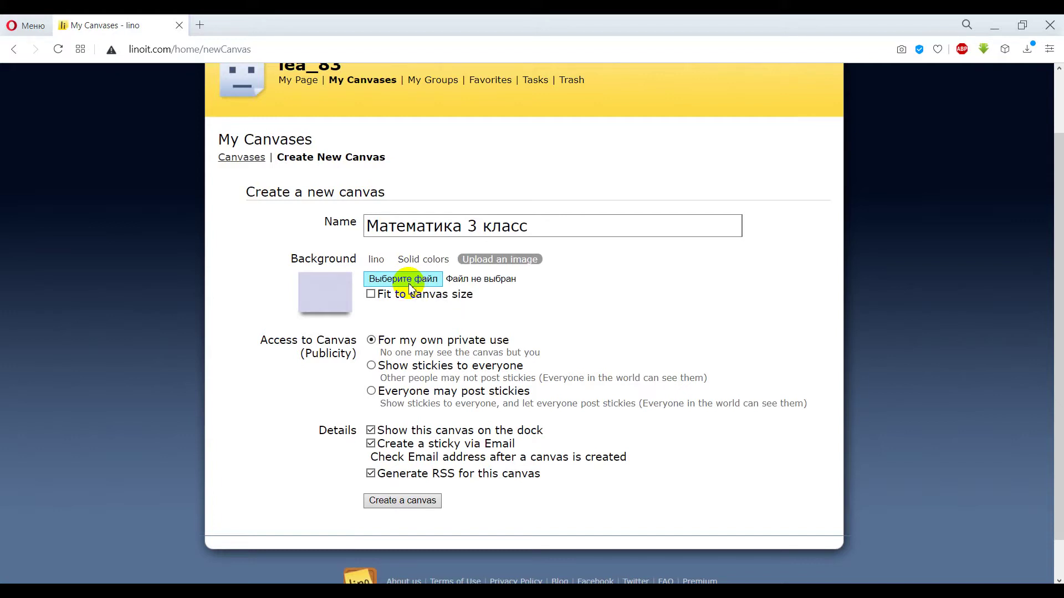
left_click(410, 285)
left_click(222, 188)
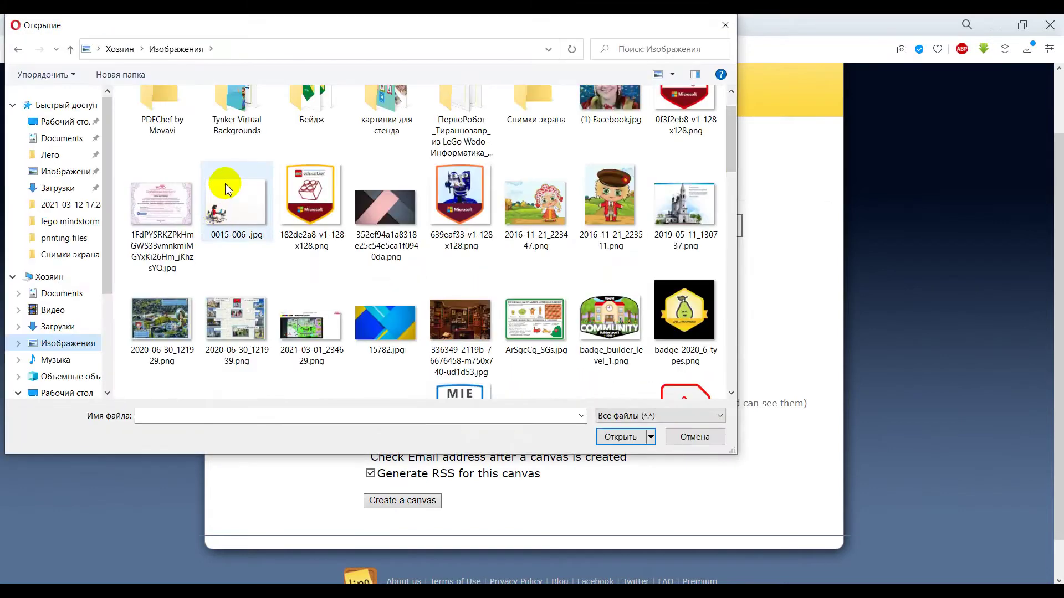
left_click(637, 435)
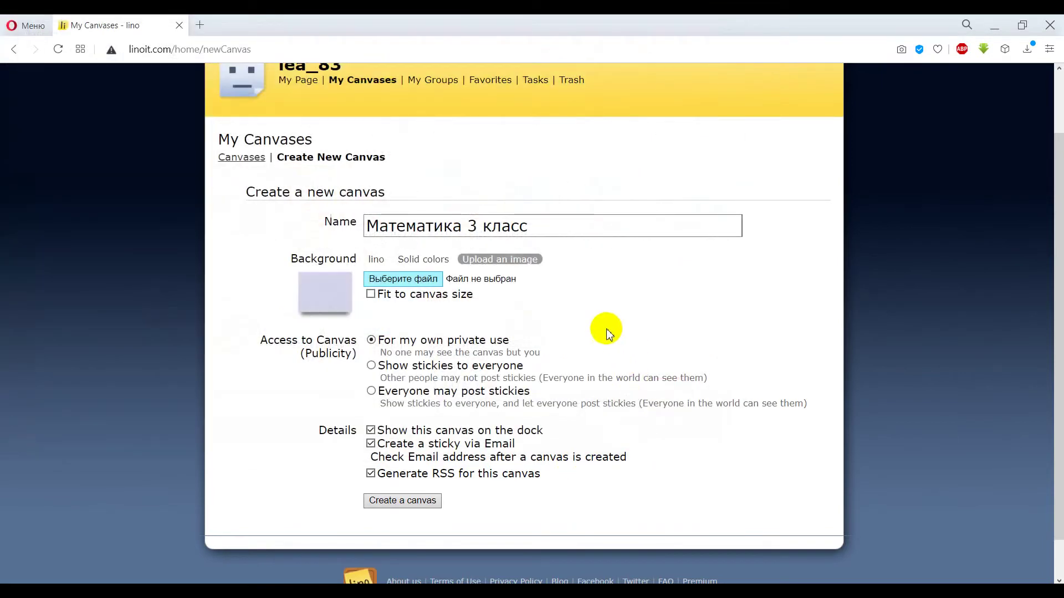
left_click(371, 295)
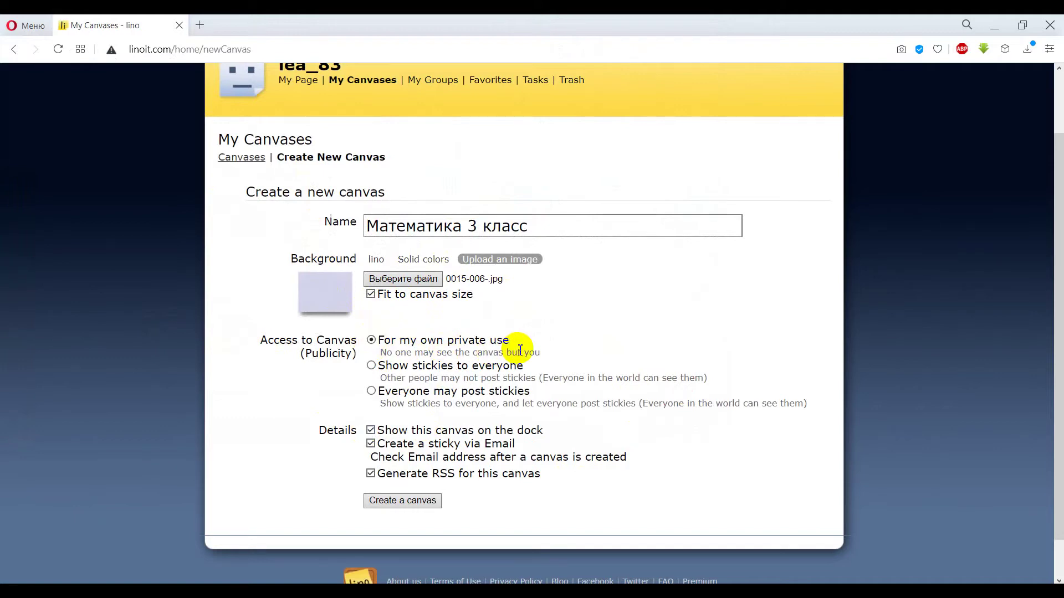
Try the different canvas access options and set the access to Everyone may post stickies
left_click(371, 366)
left_click(371, 391)
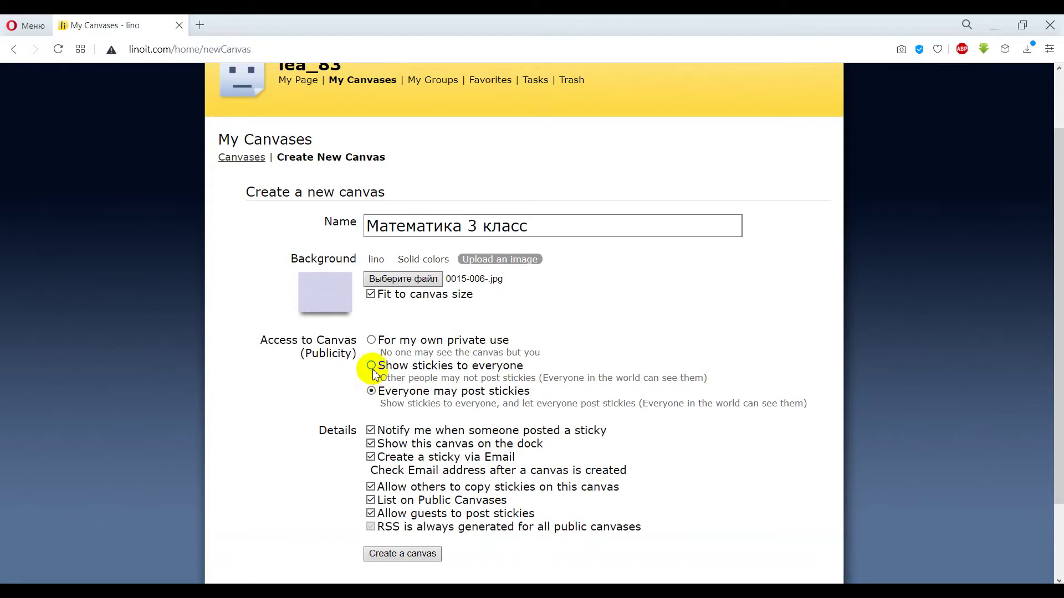
left_click(371, 366)
left_click(372, 341)
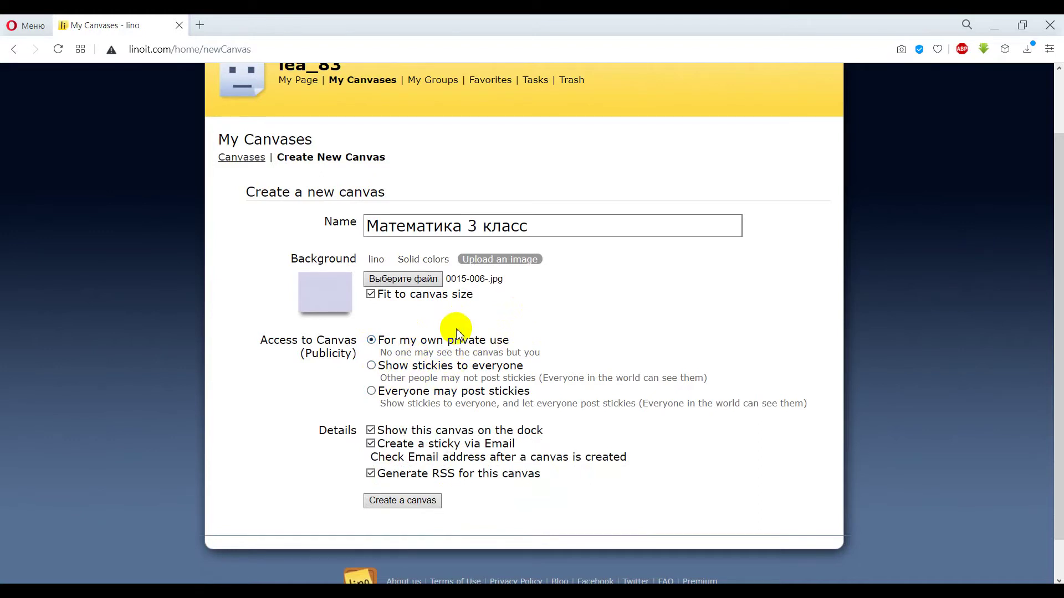
left_click(371, 366)
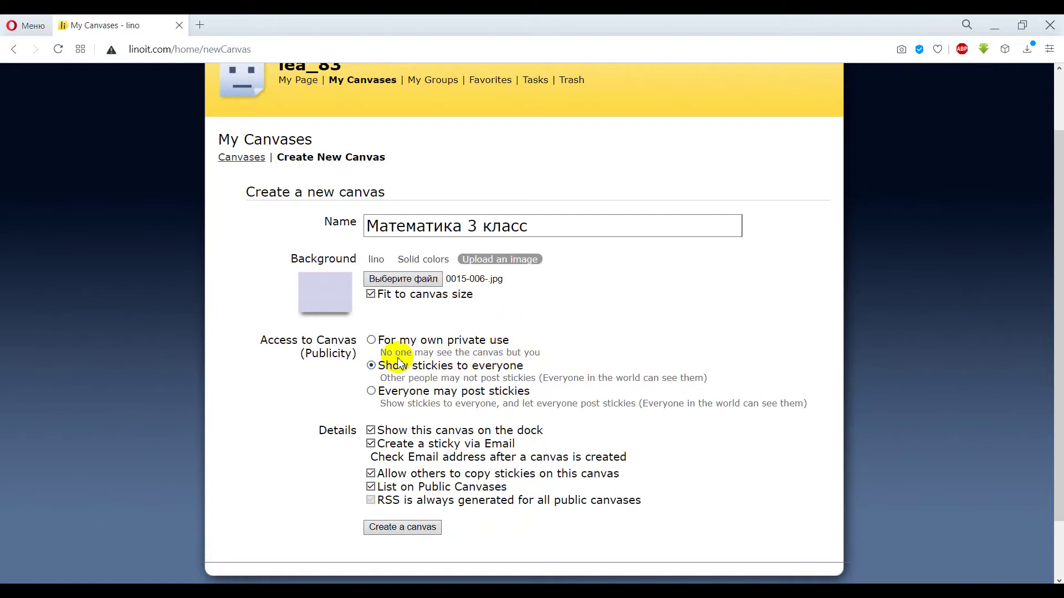
left_click(371, 392)
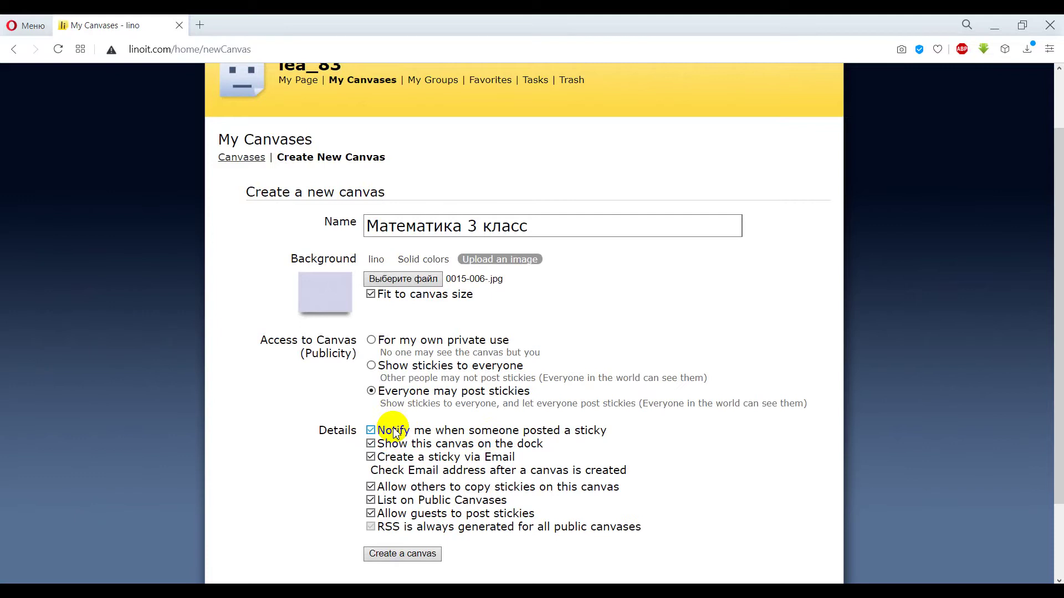
Turn off showing the canvas on the dock, stickies via email, copying of stickies by others, and listing on Public Canvases
left_click(385, 444)
left_click(374, 457)
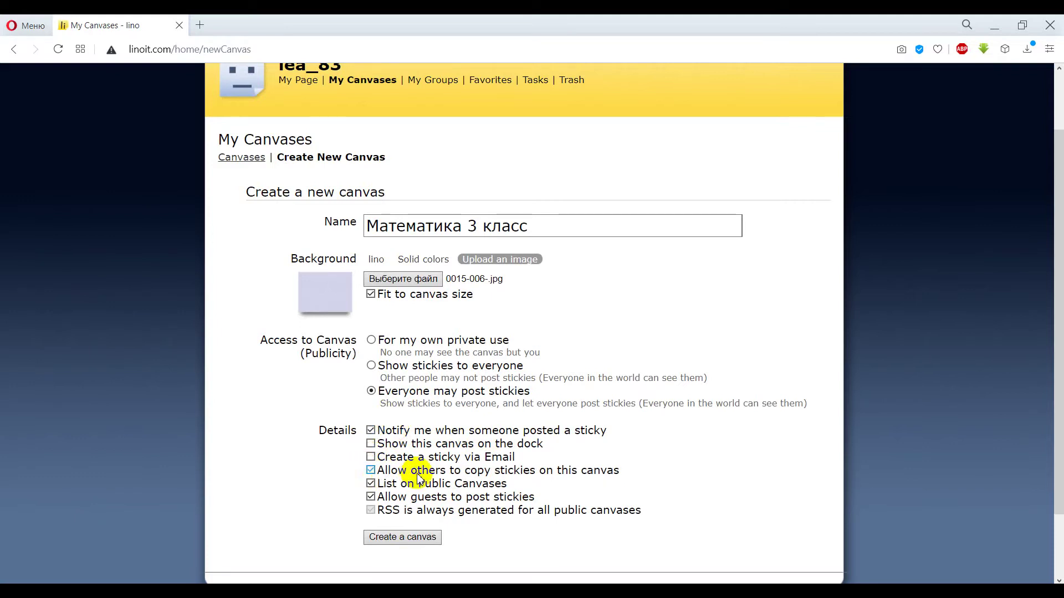
left_click(371, 471)
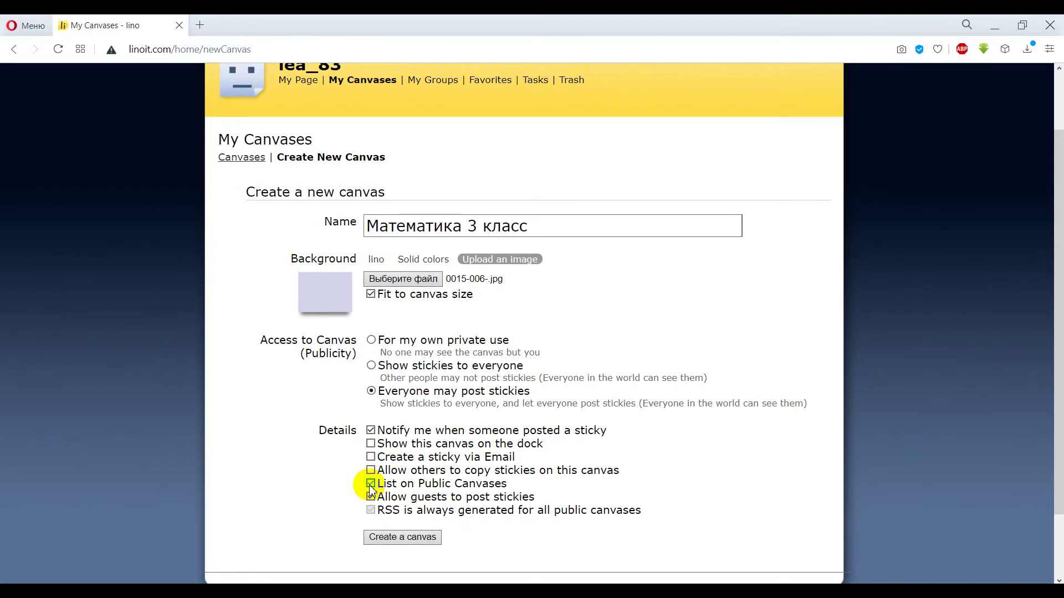
left_click(370, 484)
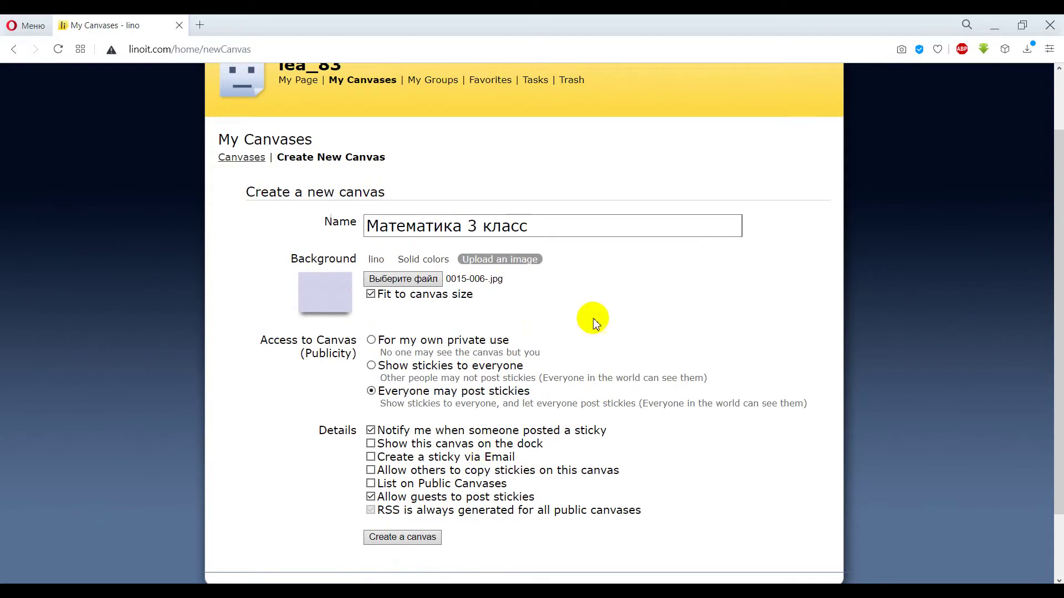
left_click_drag(368, 225, 570, 236)
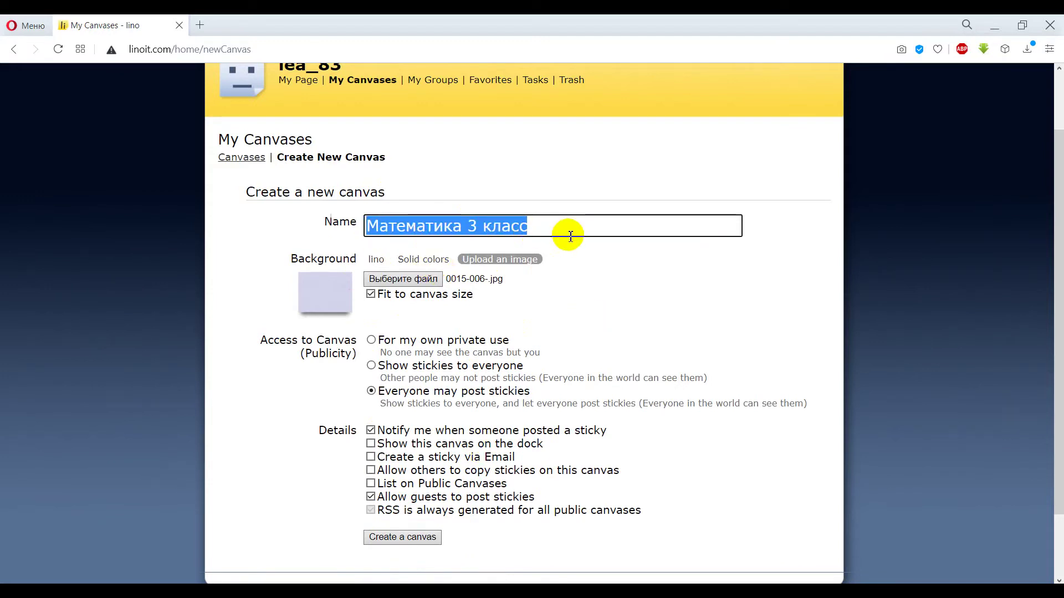
left_click(571, 236)
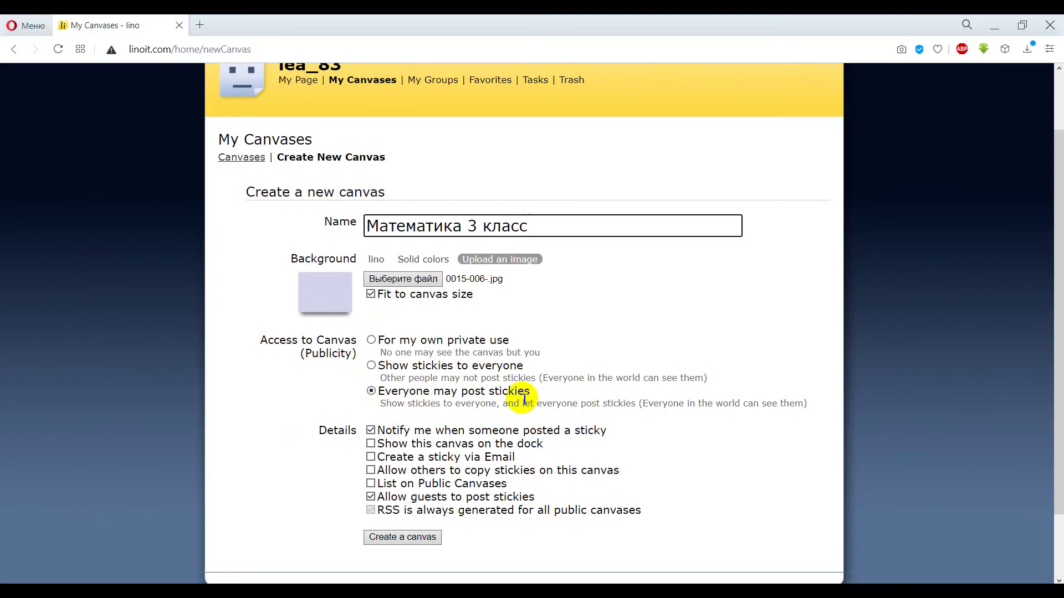
left_click(371, 365)
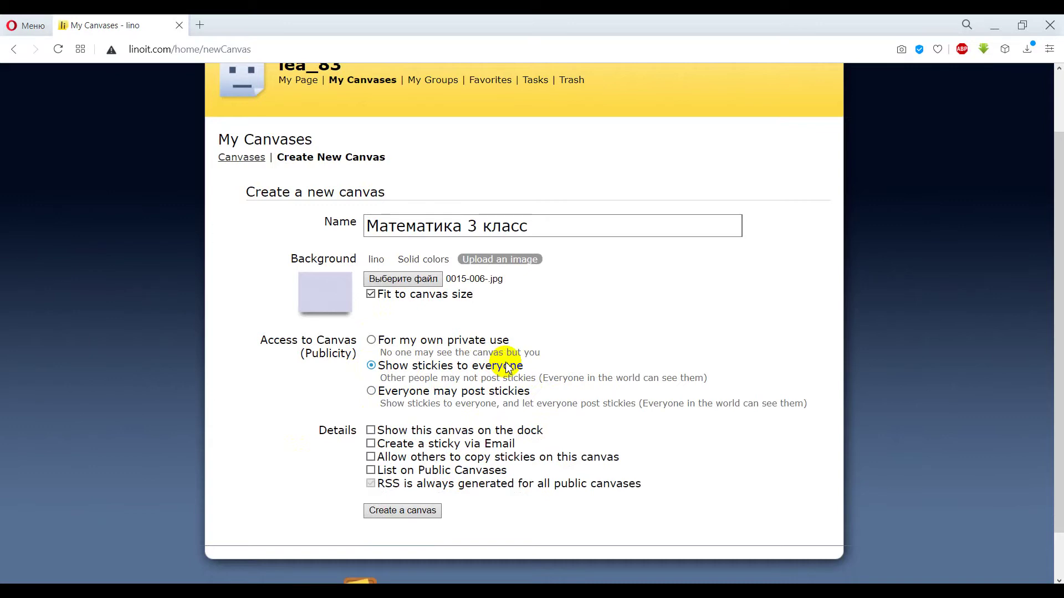
left_click(372, 392)
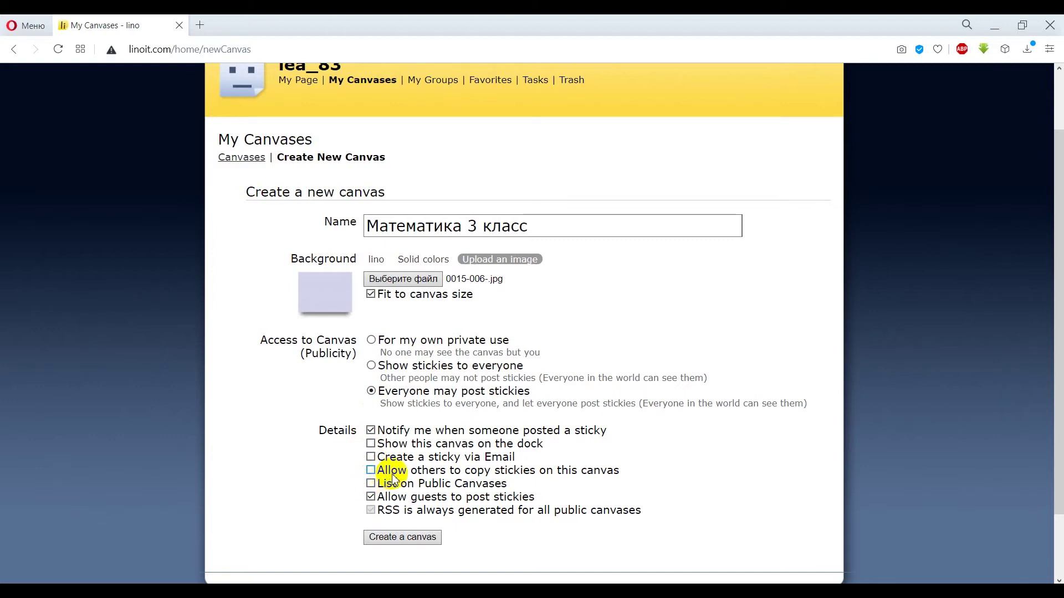
left_click(370, 471)
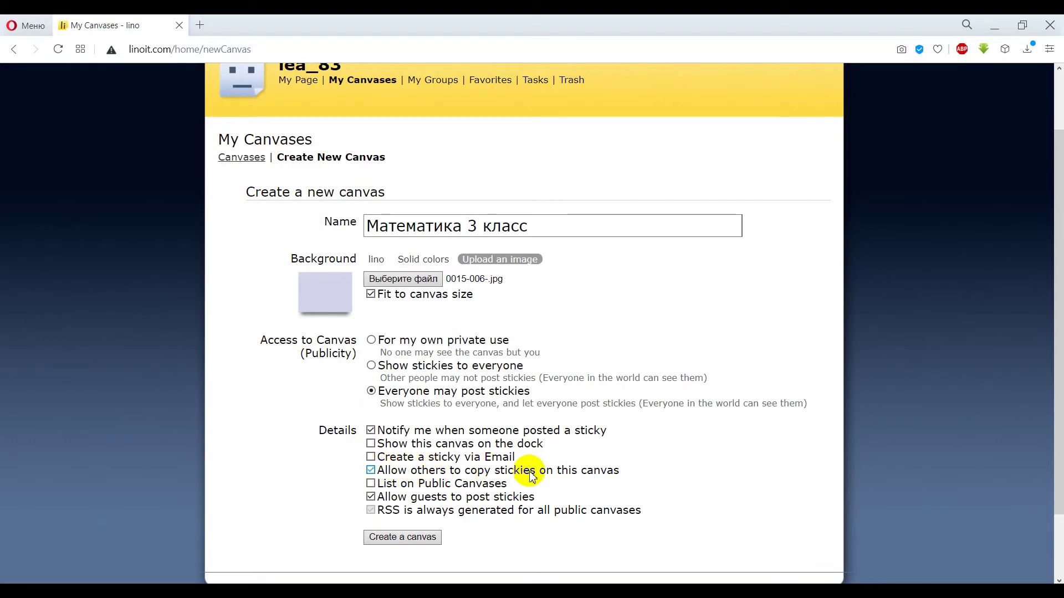
left_click(371, 470)
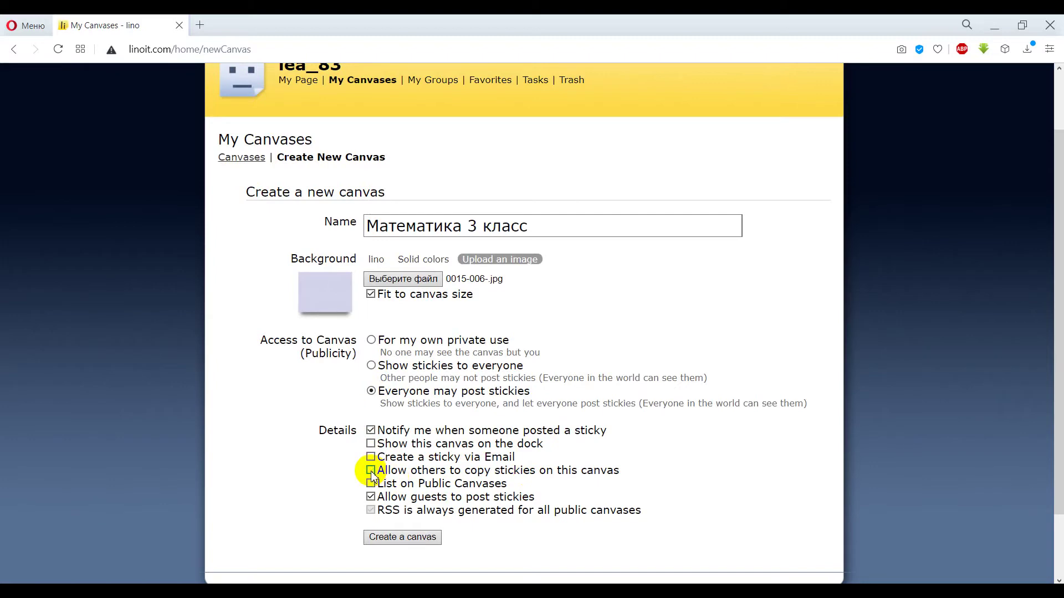
left_click(371, 484)
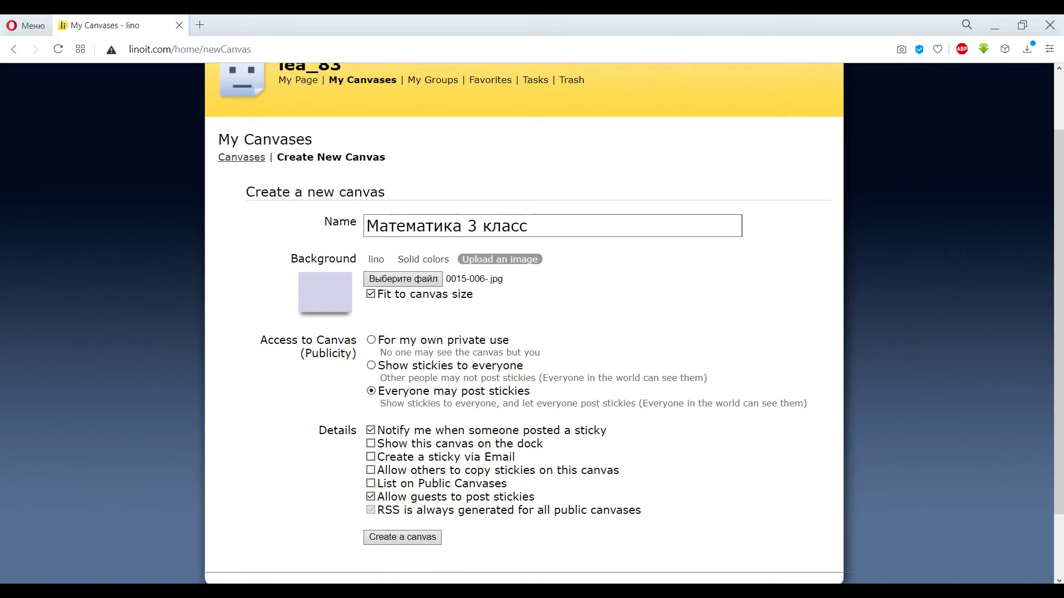
Create the Математика 3 класс canvas with the configured background, access and detail settings
left_click(406, 539)
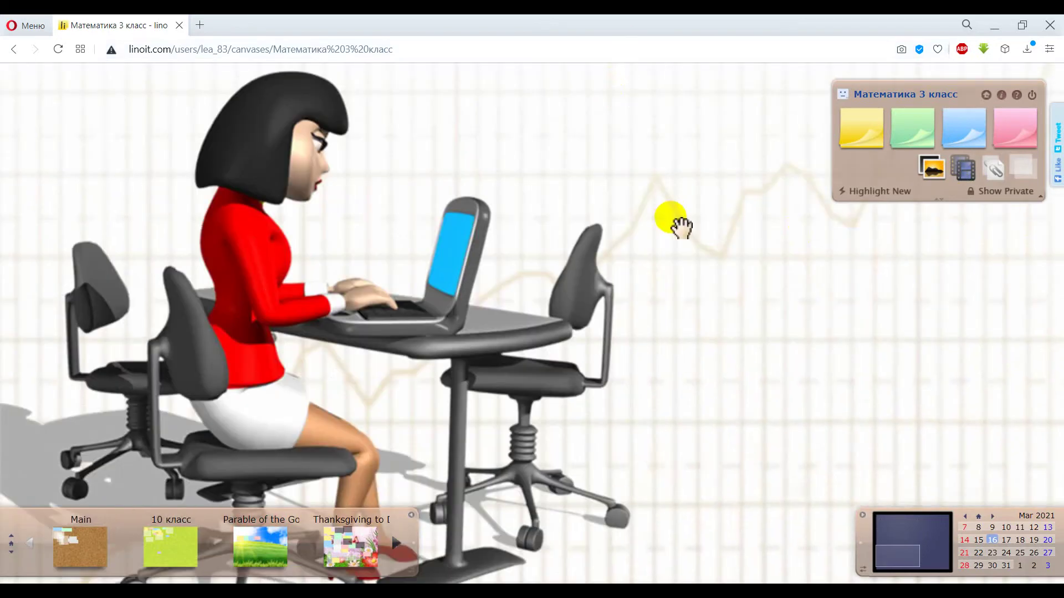
scroll(626, 221, "up", 3)
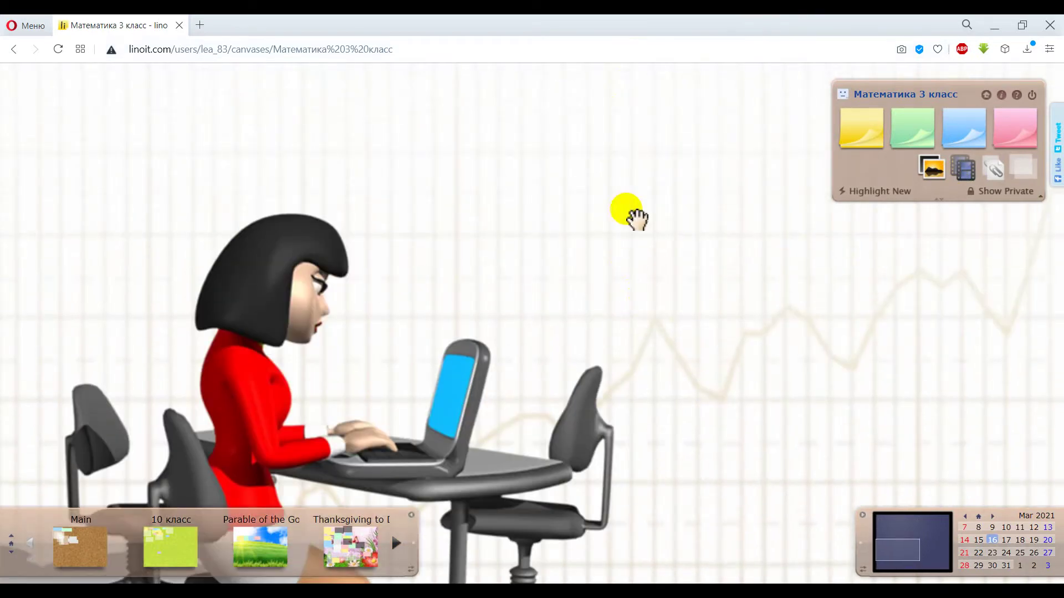
scroll(657, 322, "up", 2)
scroll(665, 277, "down", 5)
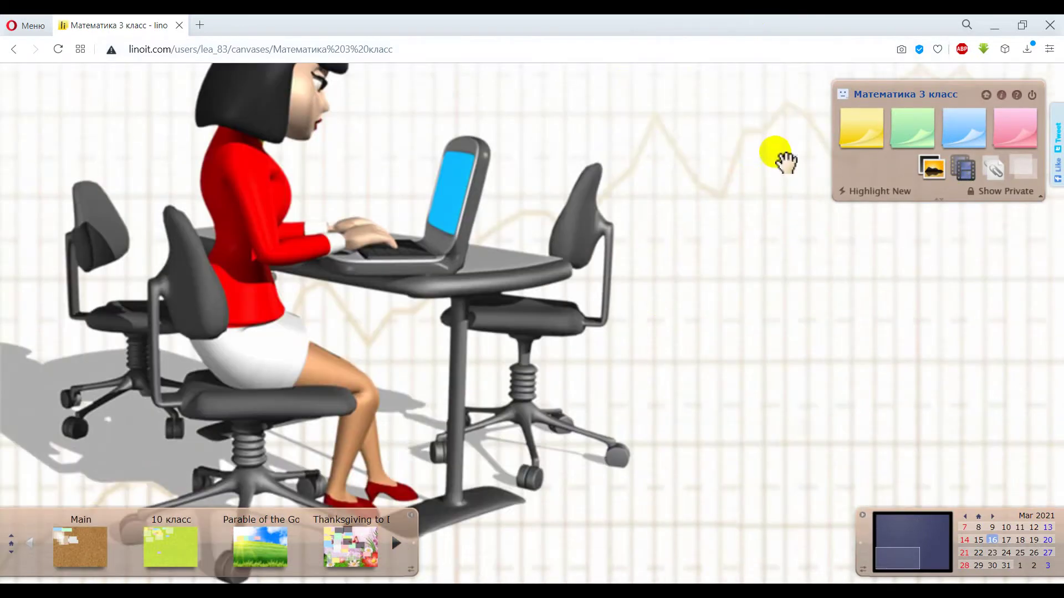
scroll(610, 288, "up", 7)
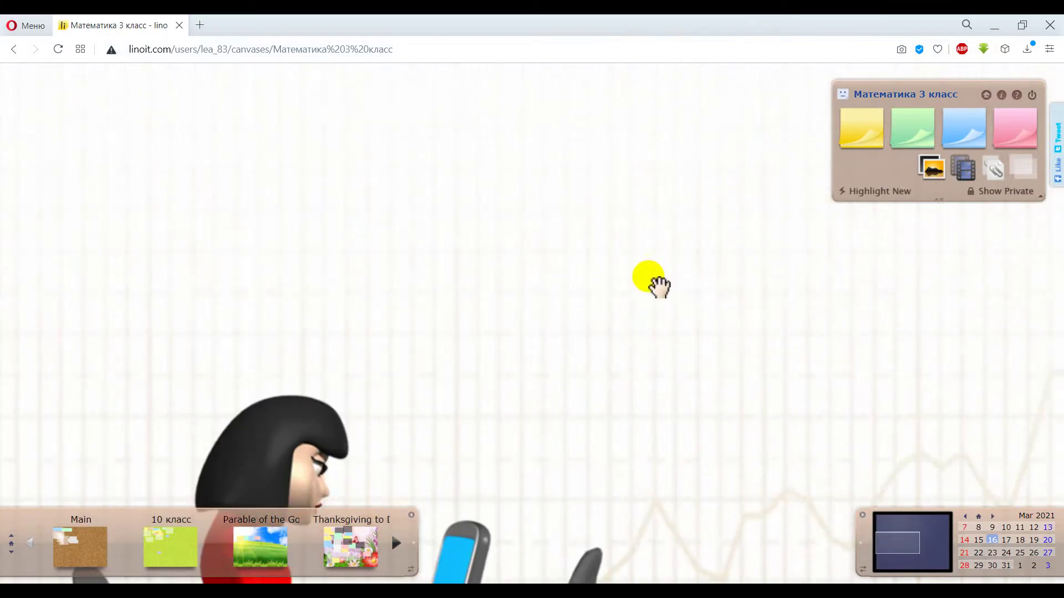
scroll(651, 282, "up", 5)
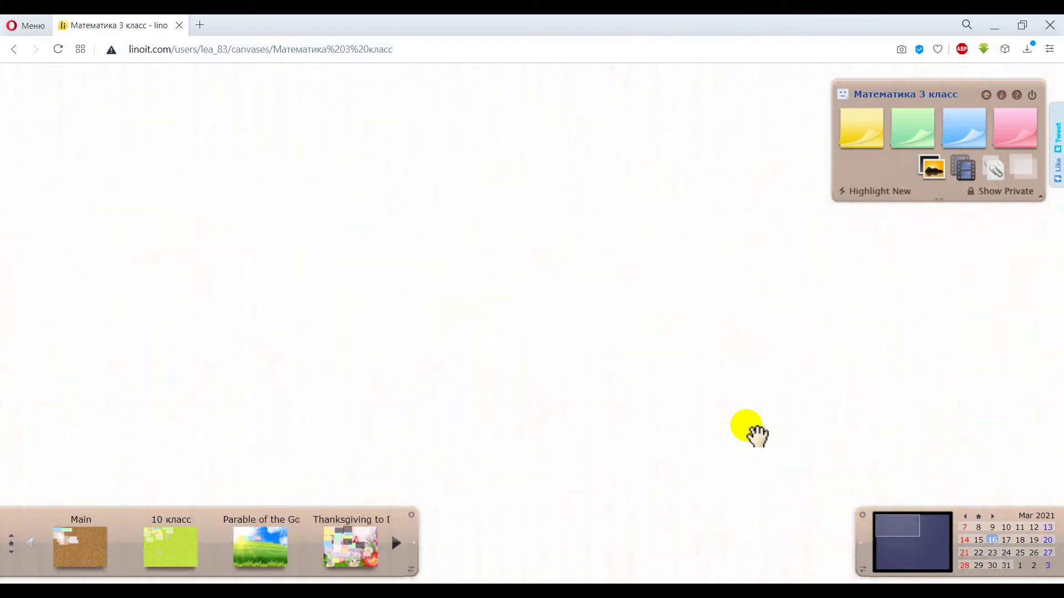
left_click(944, 569)
left_click_drag(938, 568, 897, 561)
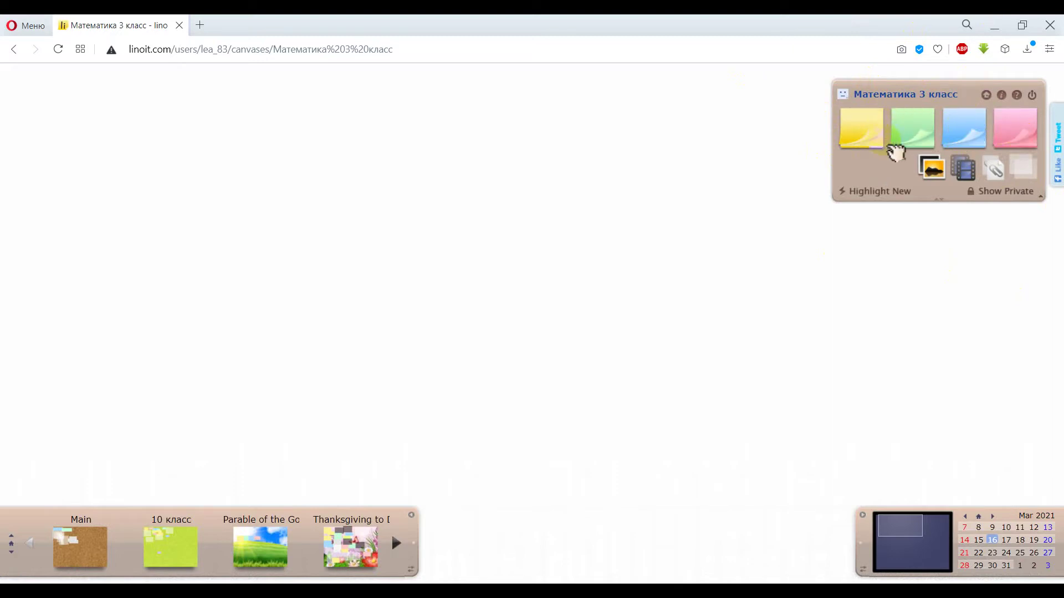
Write a yellow sticky reading "Задание! Решите примеры: 2+2= 2*2= 45:9=", with the heading and examples on separate lines, and tag it пример
left_click(867, 129)
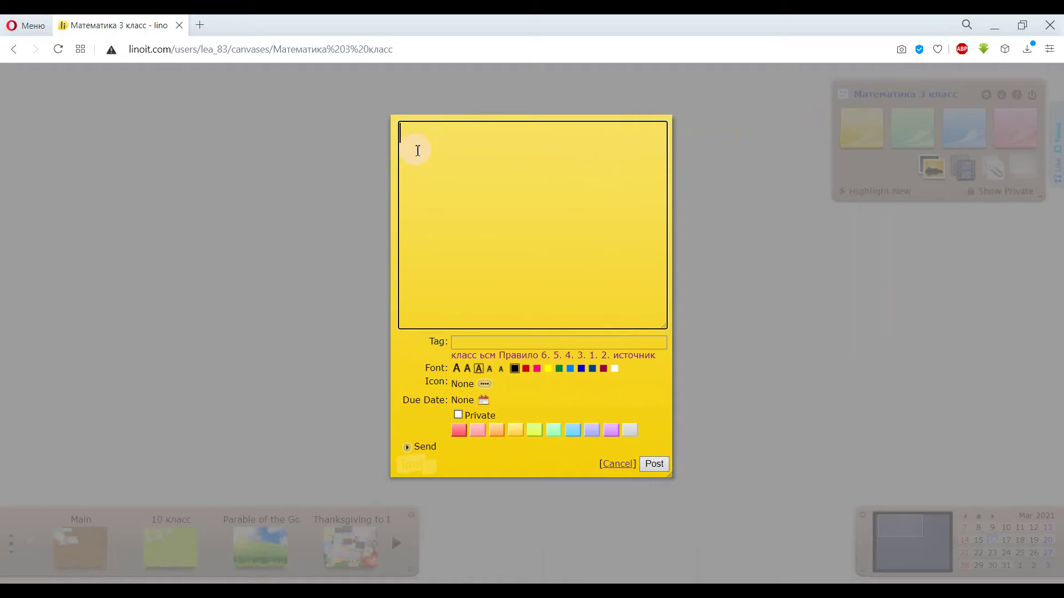
type("Задание!  Решите примеры: 2+2=  2*2=")
key("Return")
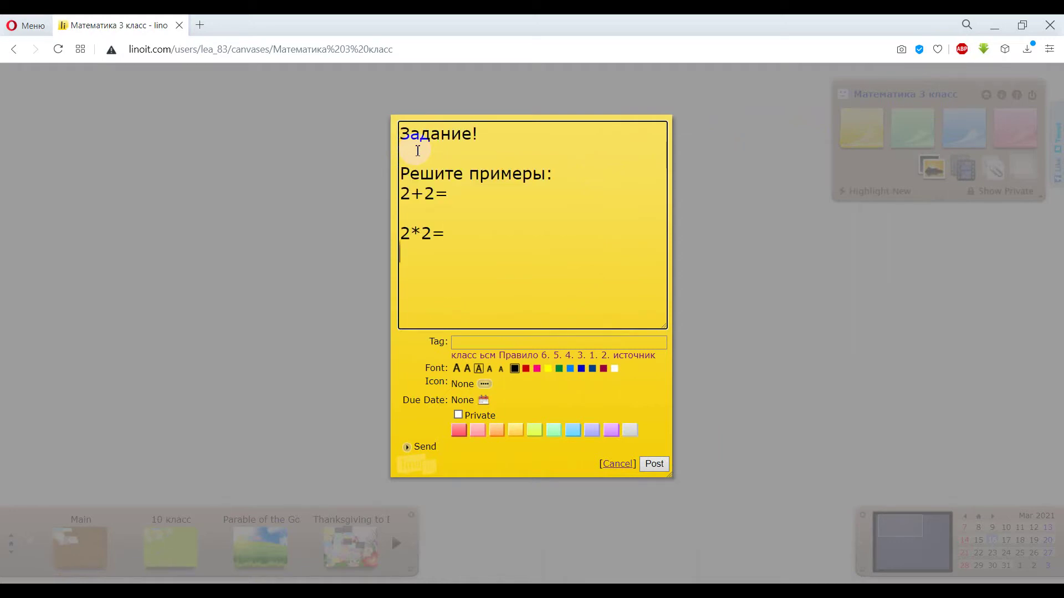
type("45:9=")
left_click(480, 341)
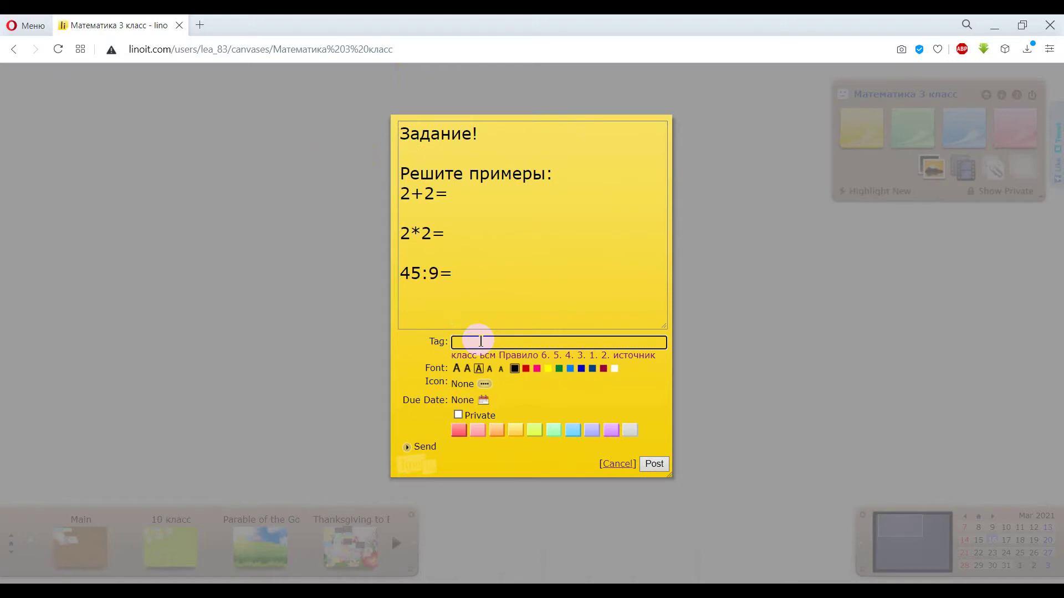
type("пример")
Try the smallest and largest font sizes on the sticky's text and set it to the second-largest size
left_click(441, 372)
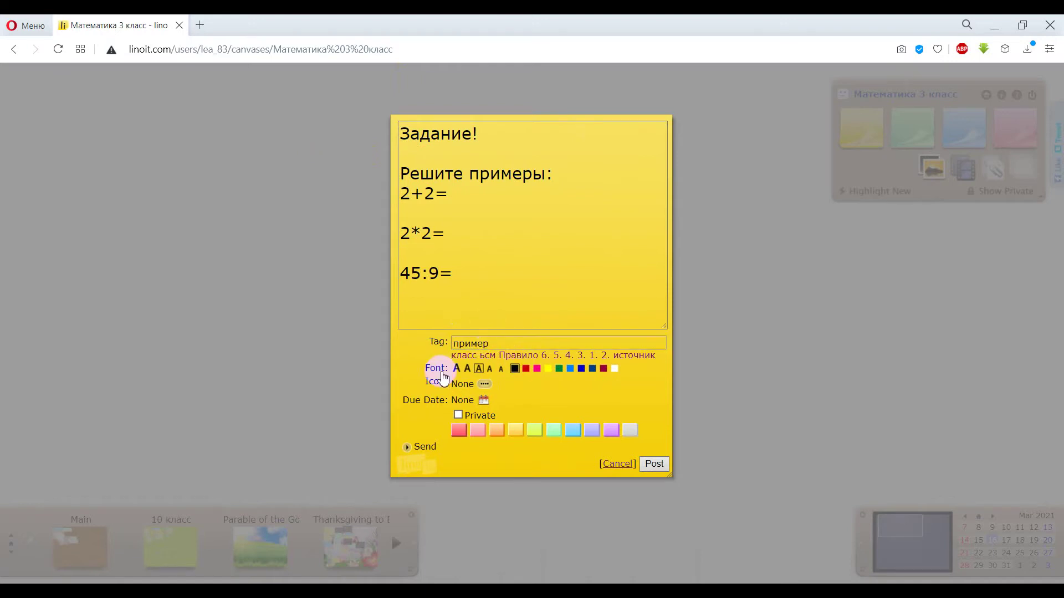
left_click(491, 370)
left_click(501, 369)
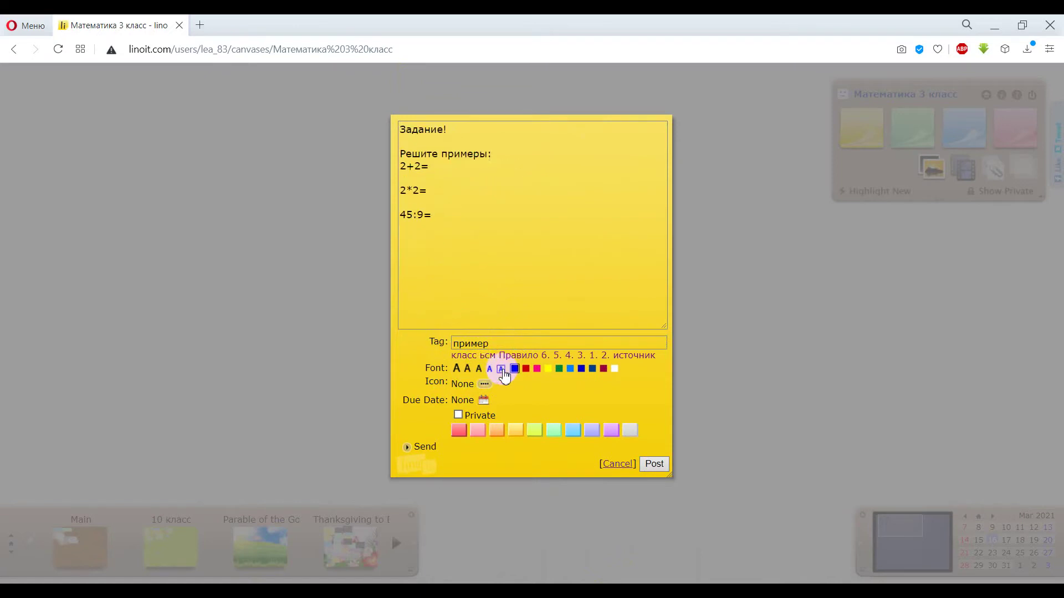
left_click(457, 370)
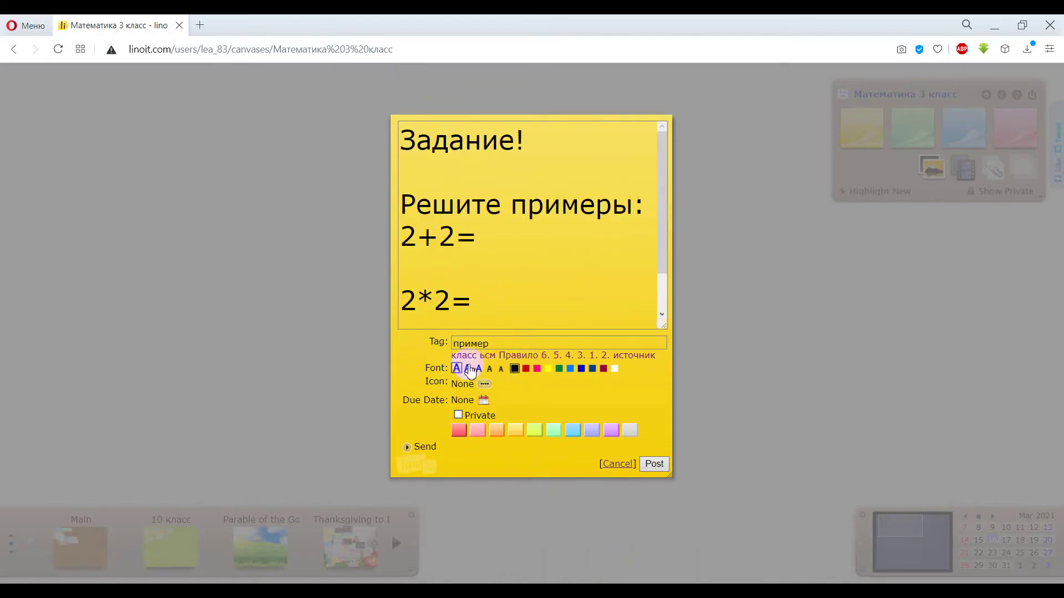
left_click(467, 370)
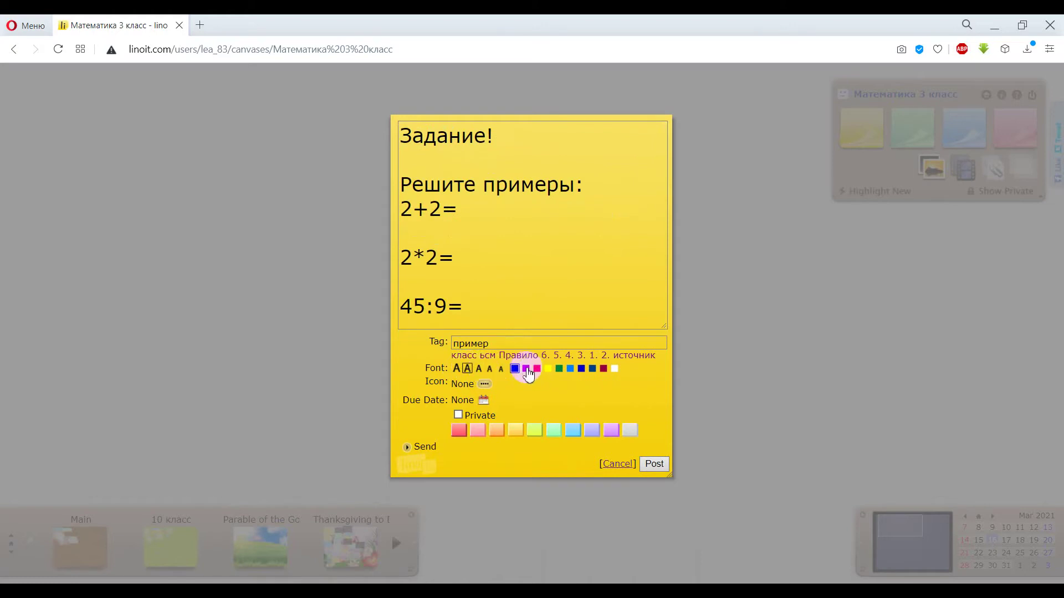
Try dark blue, maroon and green as the sticky's text colour, and return the text to black
left_click(582, 370)
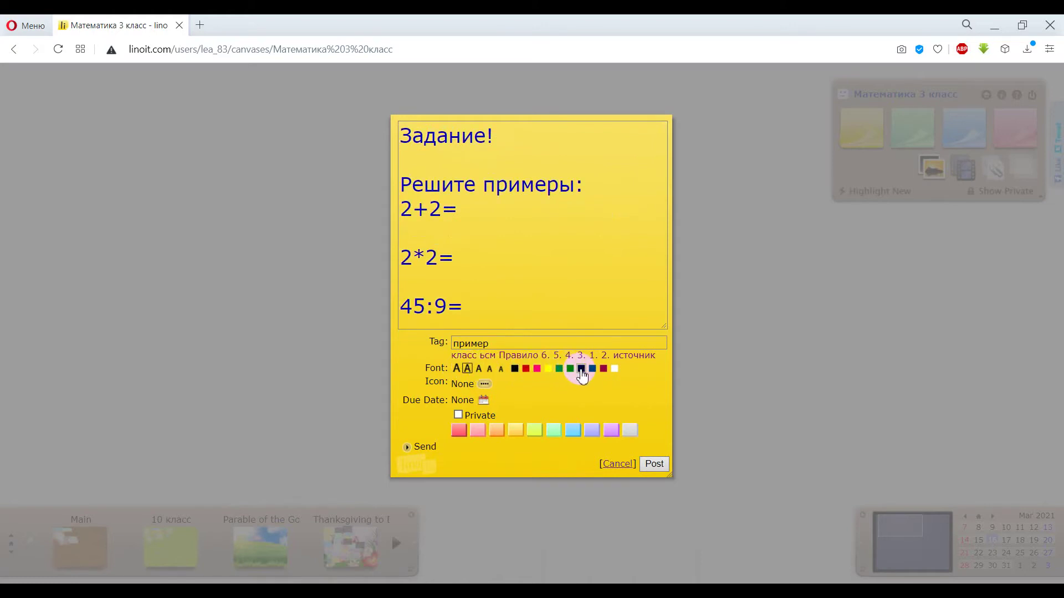
left_click(603, 369)
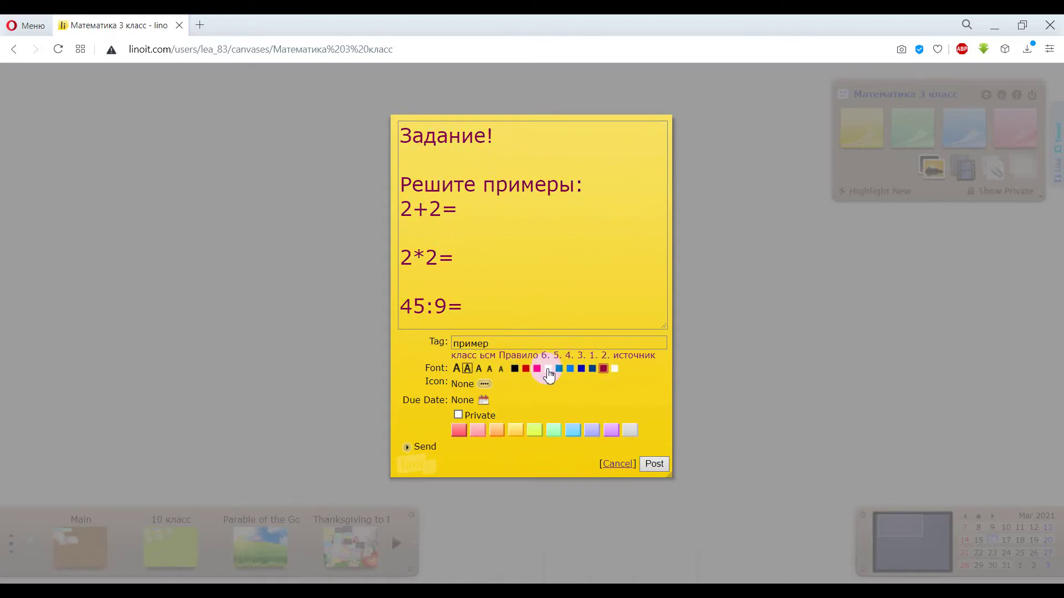
left_click(560, 370)
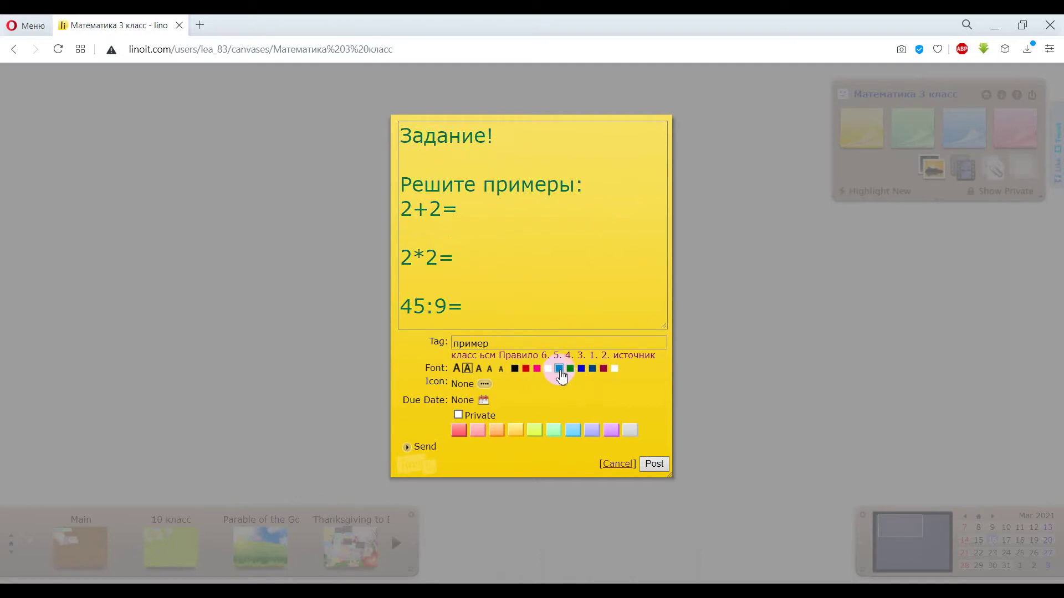
left_click(516, 370)
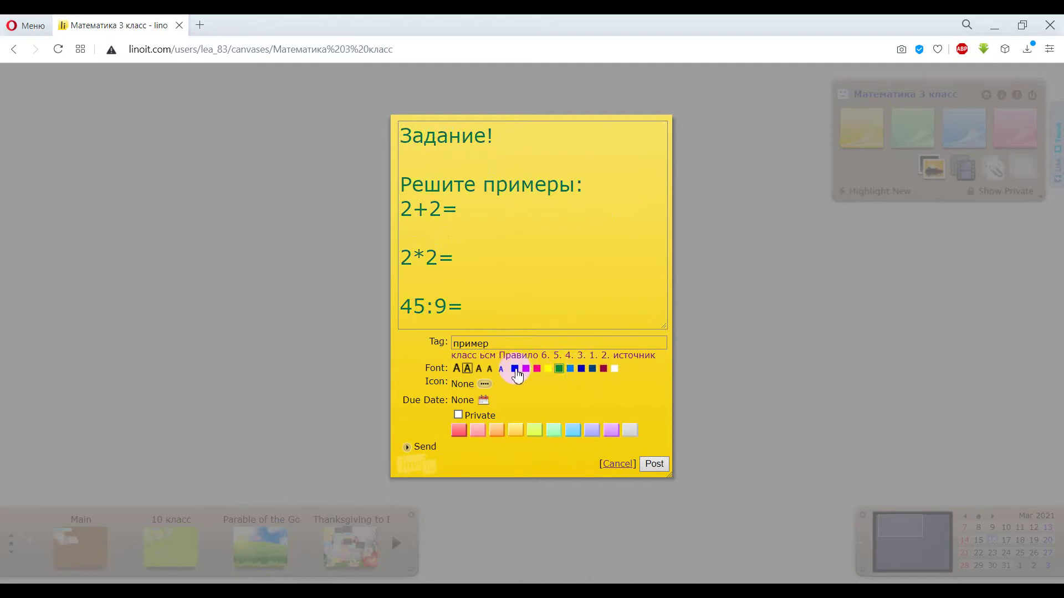
left_click(516, 369)
Give the sticky the green question mark icon
left_click(435, 390)
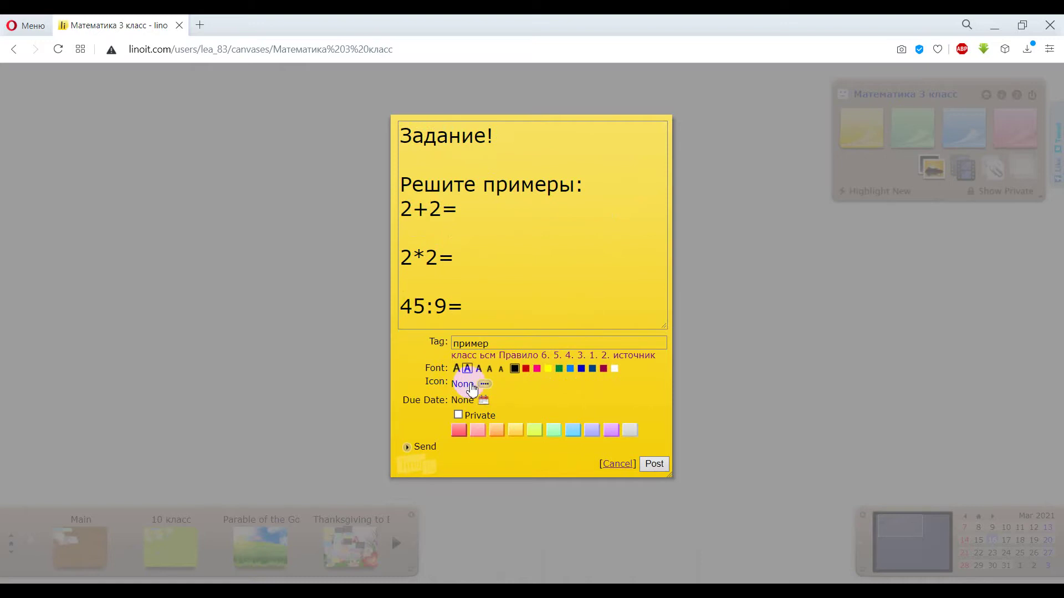
left_click(447, 399)
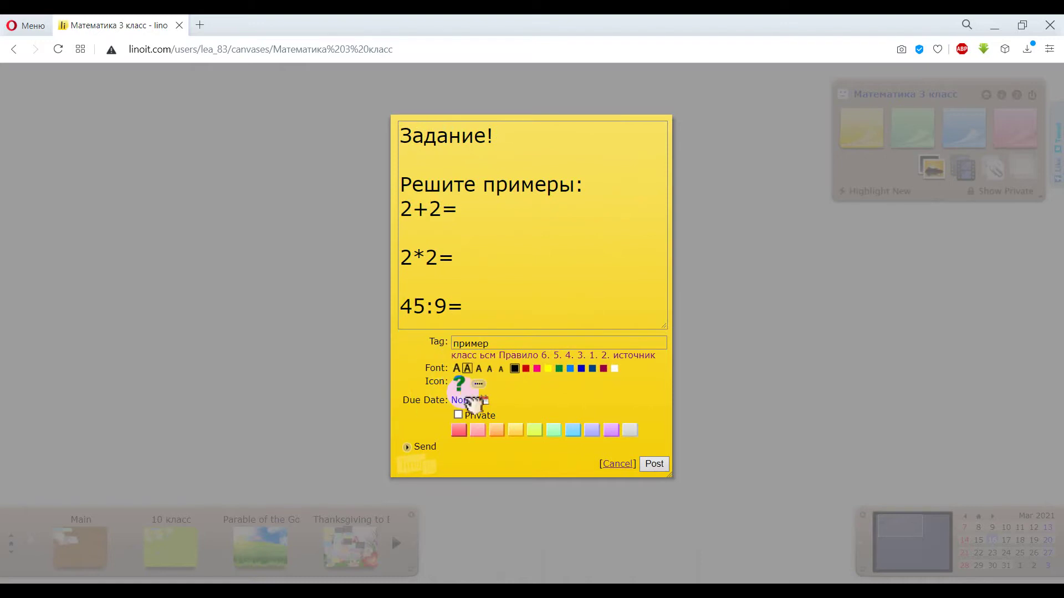